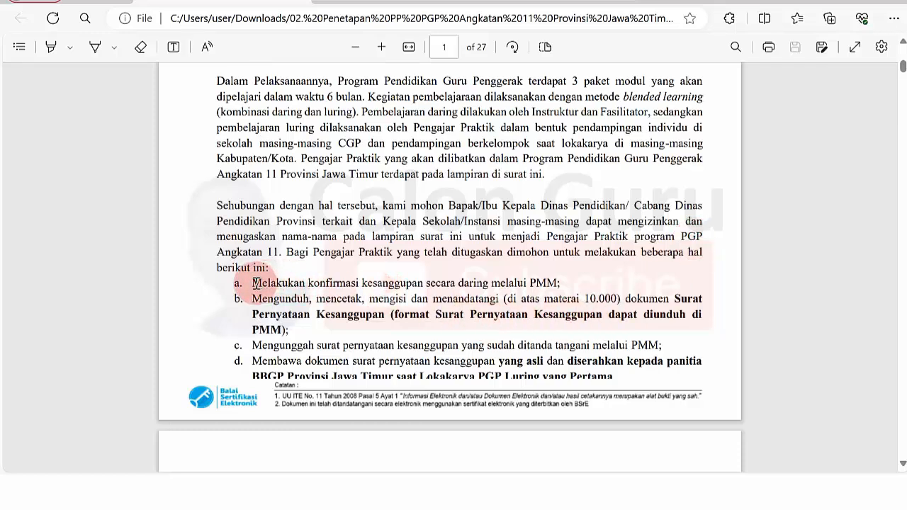
Step: Read instructions a to d on confirming, signing, uploading and submitting the willingness statement in the PDF letter
{"action": "left_click_drag", "start_coordinate": [255, 284], "coordinate": [559, 276]}
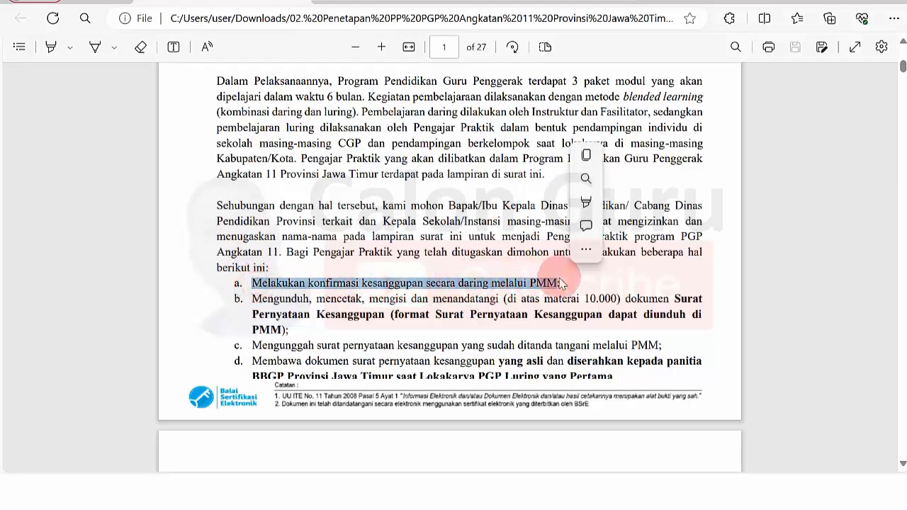
{"action": "left_click_drag", "start_coordinate": [253, 303], "coordinate": [550, 348]}
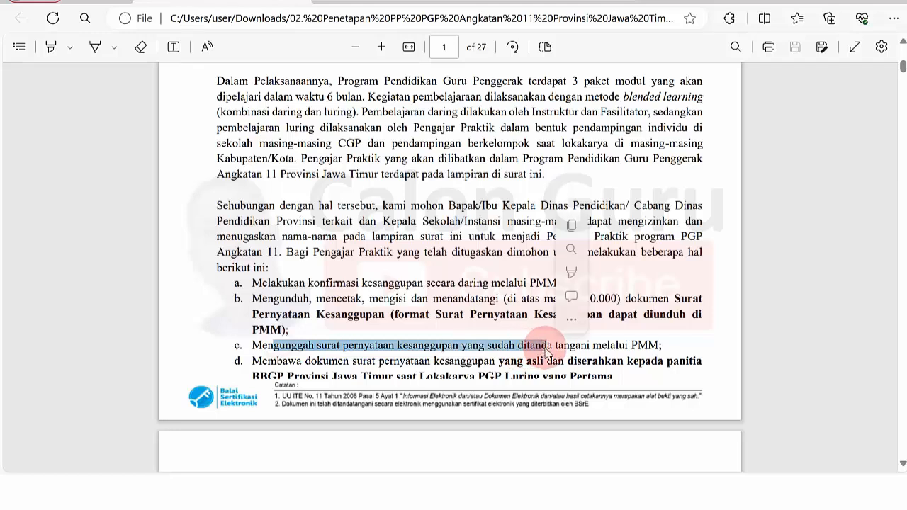
{"action": "left_click_drag", "start_coordinate": [262, 361], "coordinate": [551, 371]}
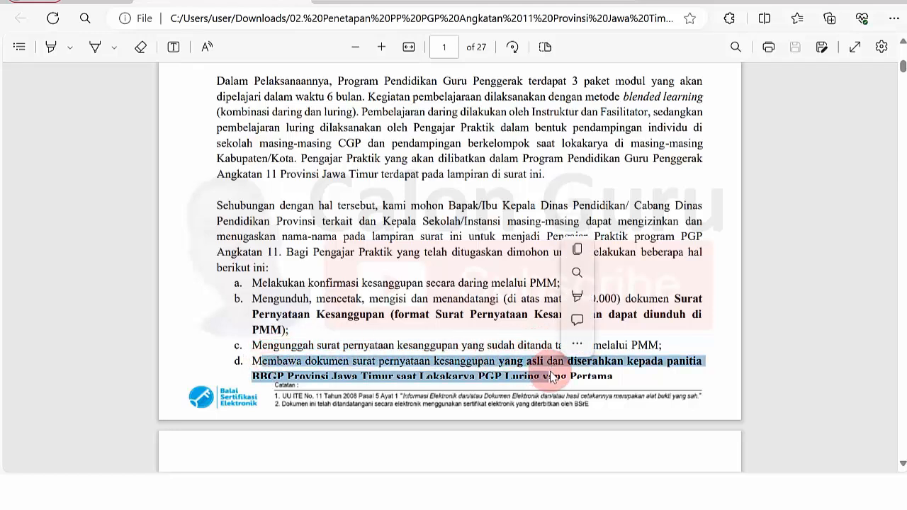
{"action": "left_click", "coordinate": [418, 199]}
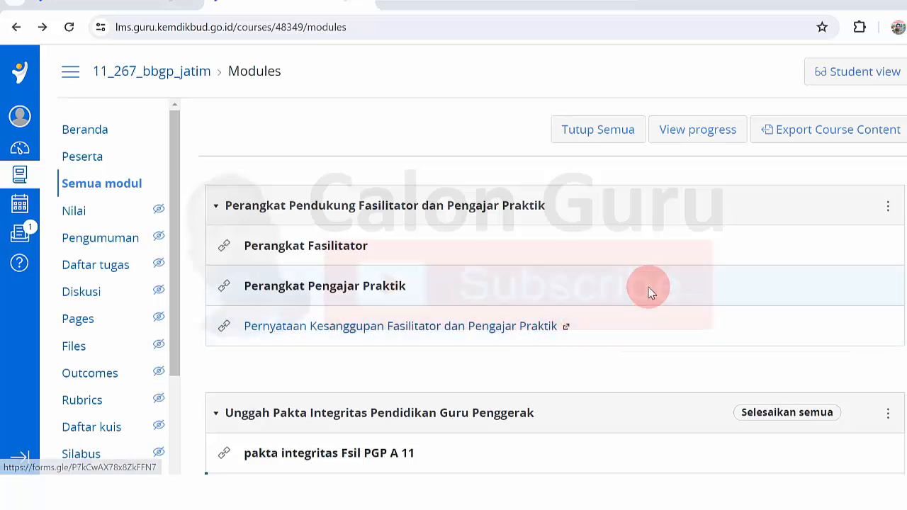
Step: Open the Pernyataan Kesanggupan Fasilitator dan Pengajar Praktik form from the LMS module in a new window and read its introduction
{"action": "left_click", "coordinate": [413, 331]}
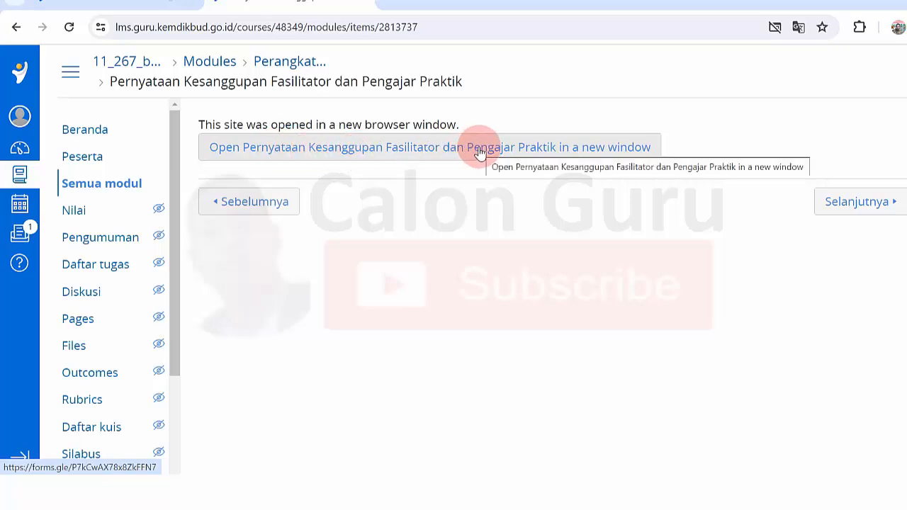
{"action": "left_click", "coordinate": [364, 157]}
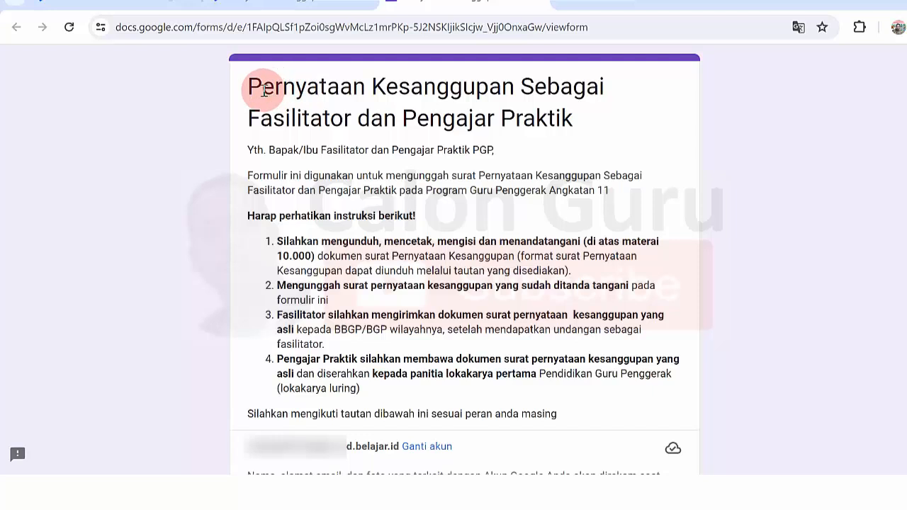
{"action": "left_click_drag", "start_coordinate": [260, 88], "coordinate": [502, 208]}
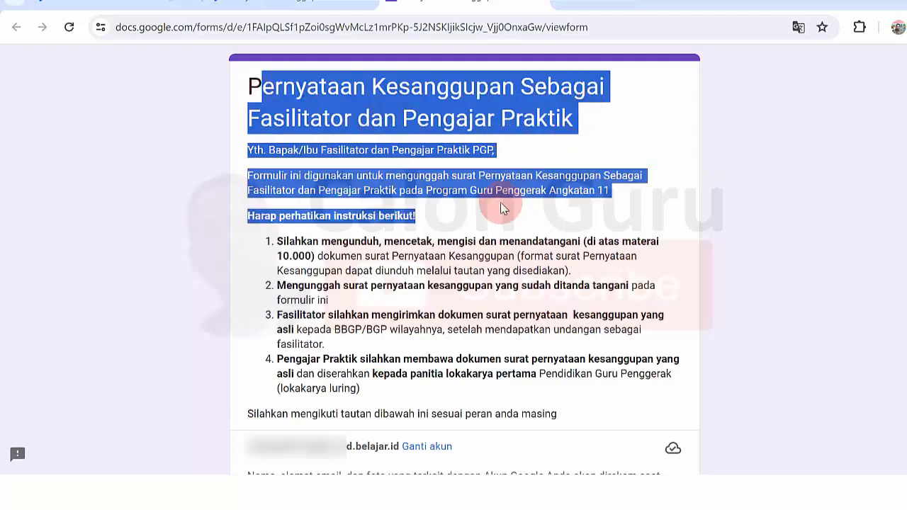
{"action": "left_click", "coordinate": [454, 208]}
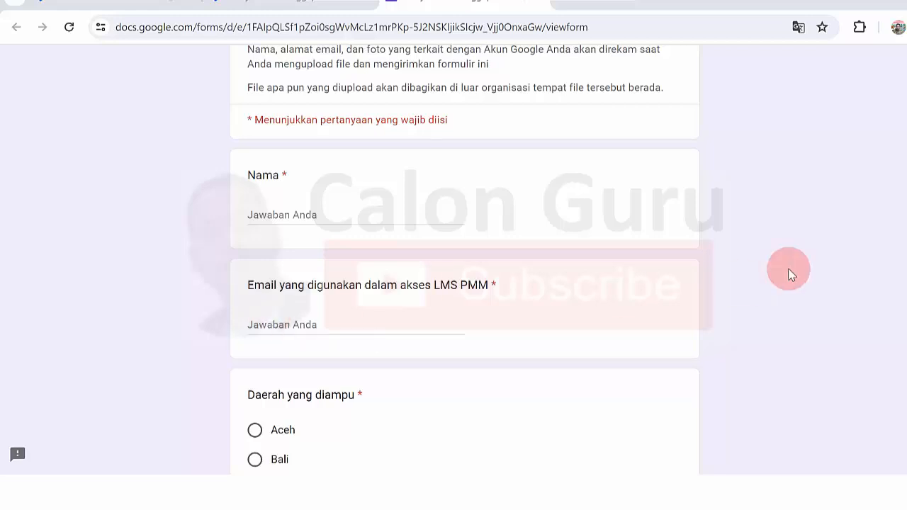
Step: Choose Jawa Timur as the Daerah yang diampu and continue to the next page of the form
{"action": "scroll", "coordinate": [465, 283], "scroll_direction": "down", "scroll_amount": 4}
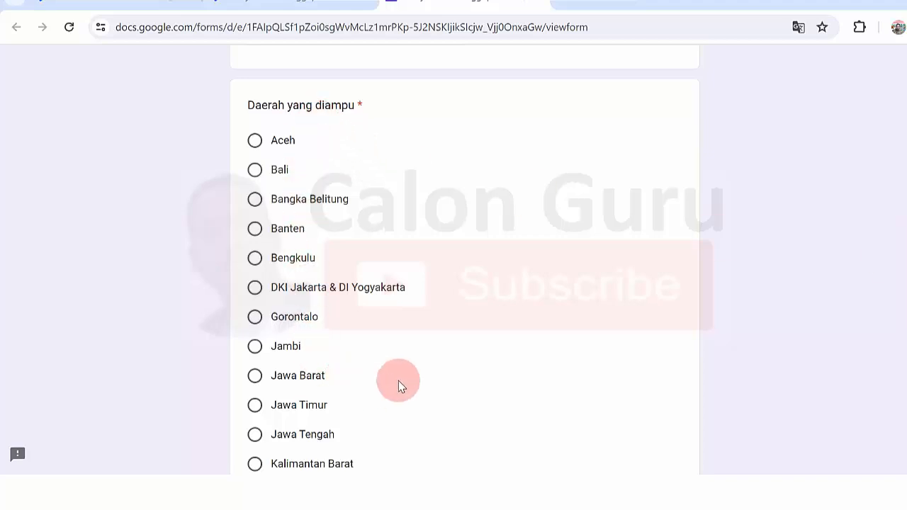
{"action": "left_click", "coordinate": [255, 406]}
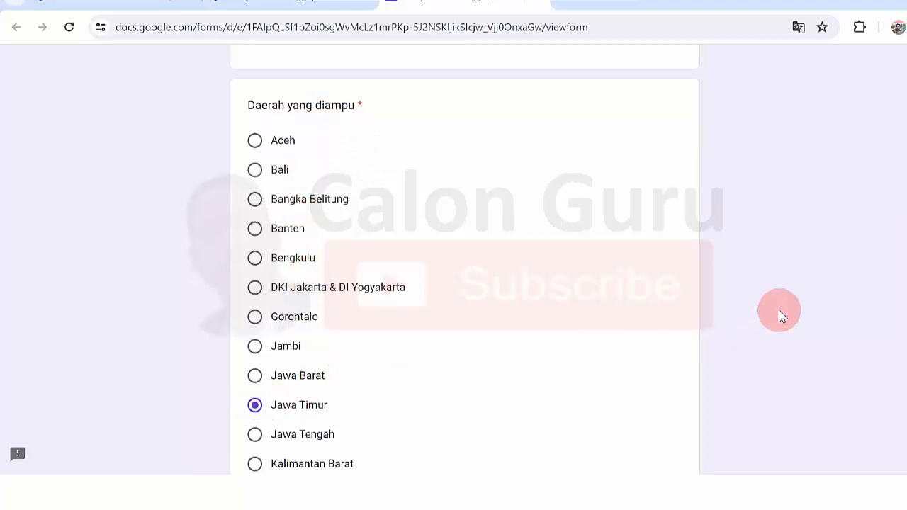
{"action": "scroll", "coordinate": [465, 283], "scroll_direction": "down", "scroll_amount": 10}
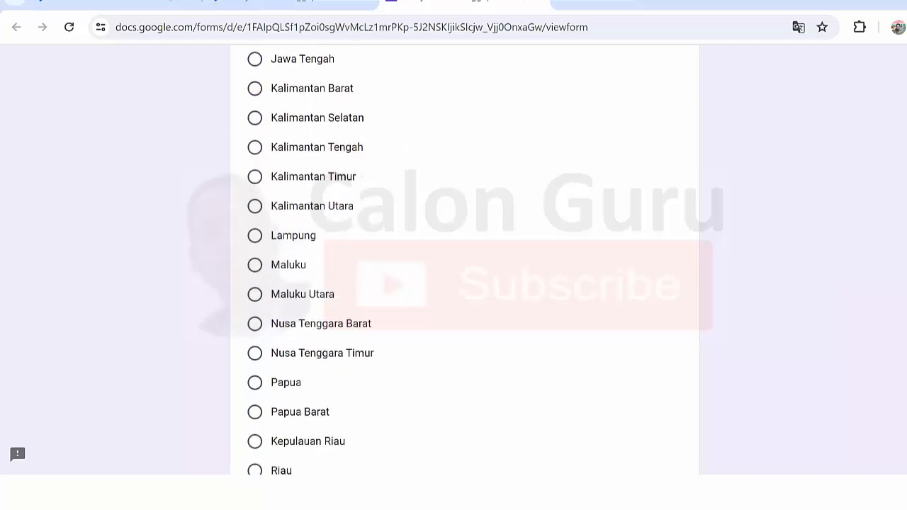
{"action": "scroll", "coordinate": [465, 283], "scroll_direction": "down", "scroll_amount": 1}
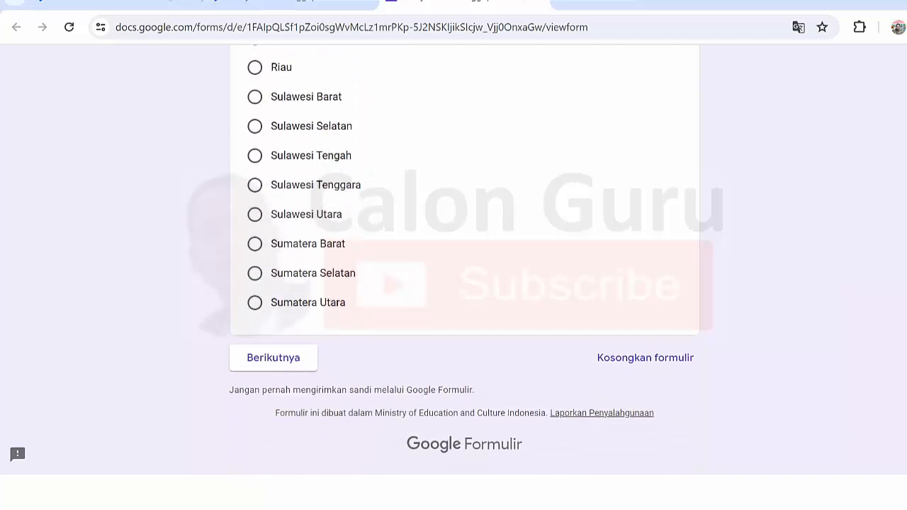
{"action": "scroll", "coordinate": [464, 257], "scroll_direction": "up", "scroll_amount": 1}
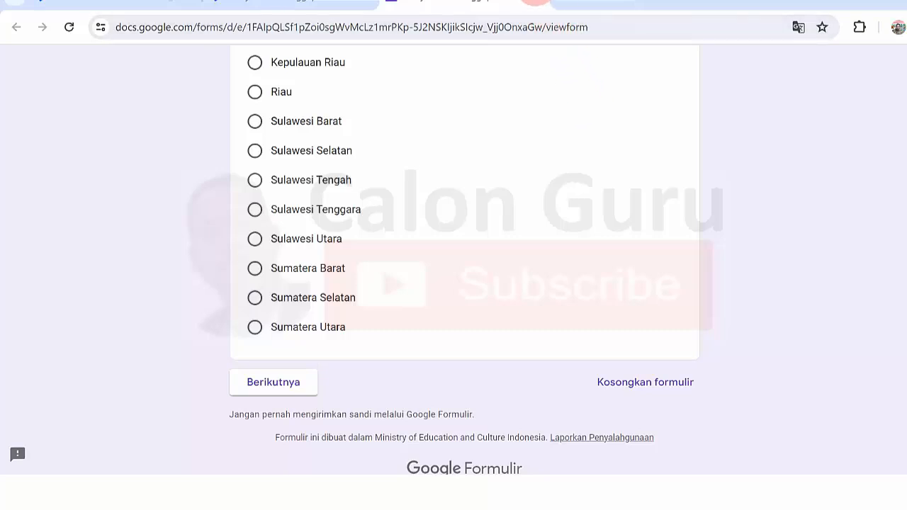
{"action": "scroll", "coordinate": [721, 169], "scroll_direction": "down", "scroll_amount": 1}
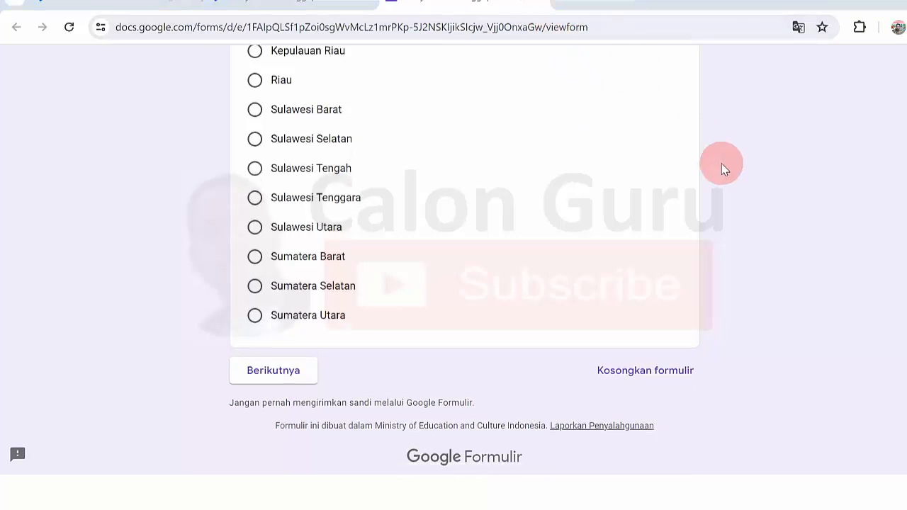
{"action": "left_click", "coordinate": [280, 372]}
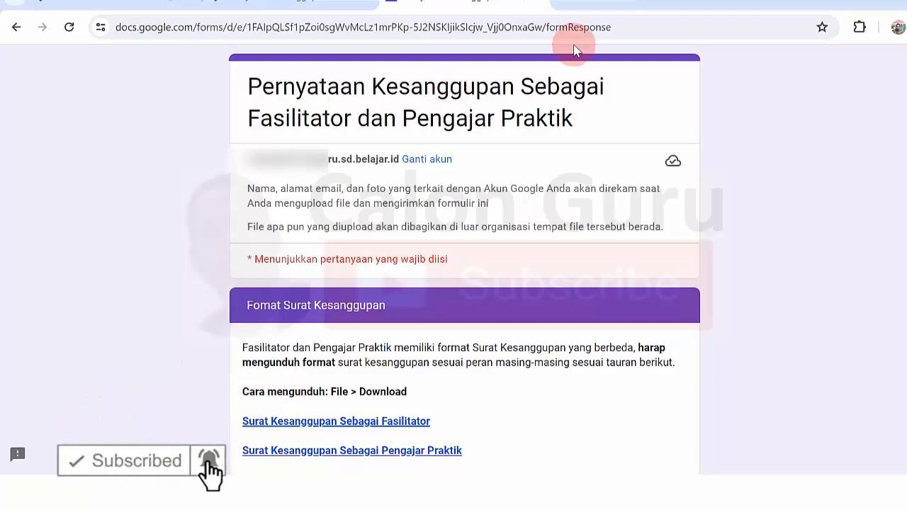
Step: Open the Surat Kesanggupan Sebagai Pengajar Praktik template in a new tab and dismiss the Office editing welcome message
{"action": "scroll", "coordinate": [781, 245], "scroll_direction": "down", "scroll_amount": 3}
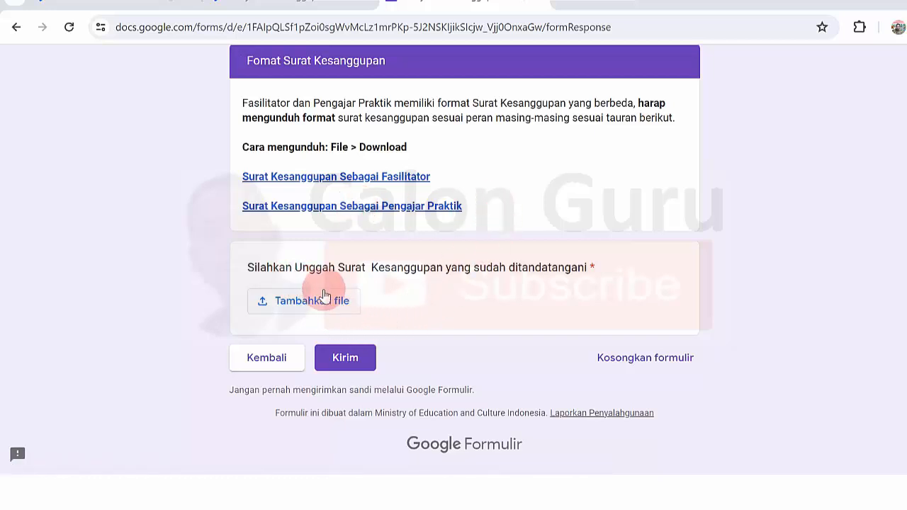
{"action": "right_click", "coordinate": [316, 210]}
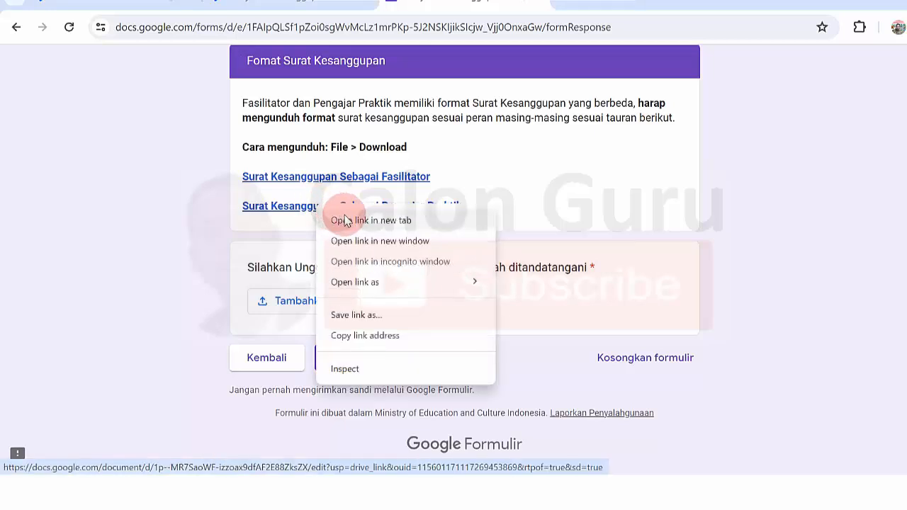
{"action": "left_click", "coordinate": [339, 217]}
{"action": "left_click", "coordinate": [641, 10]}
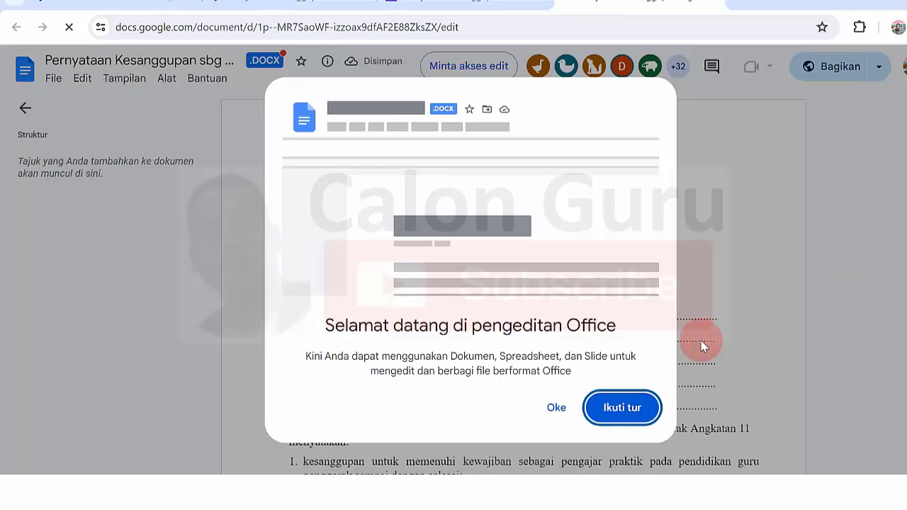
{"action": "left_click", "coordinate": [555, 403]}
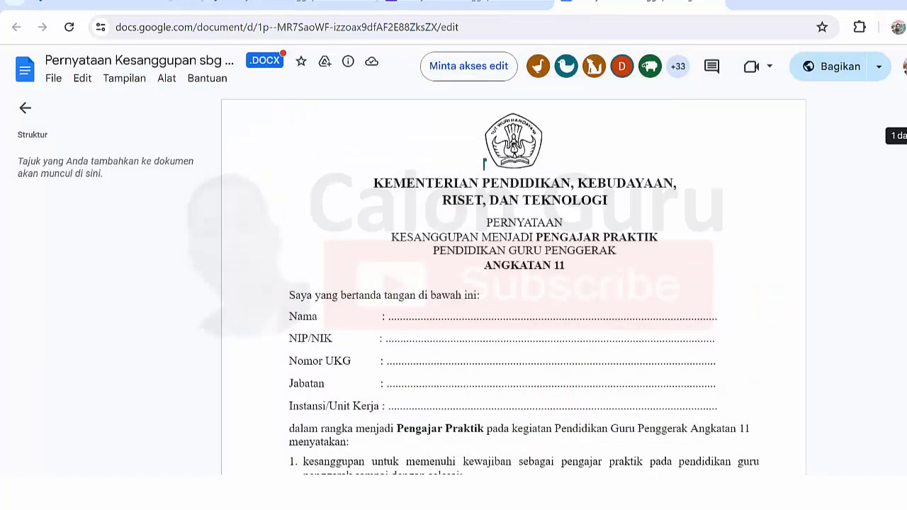
Step: Look through the statement template and download it as a Microsoft Word (.docx) file
{"action": "scroll", "coordinate": [484, 164], "scroll_direction": "down", "scroll_amount": 6}
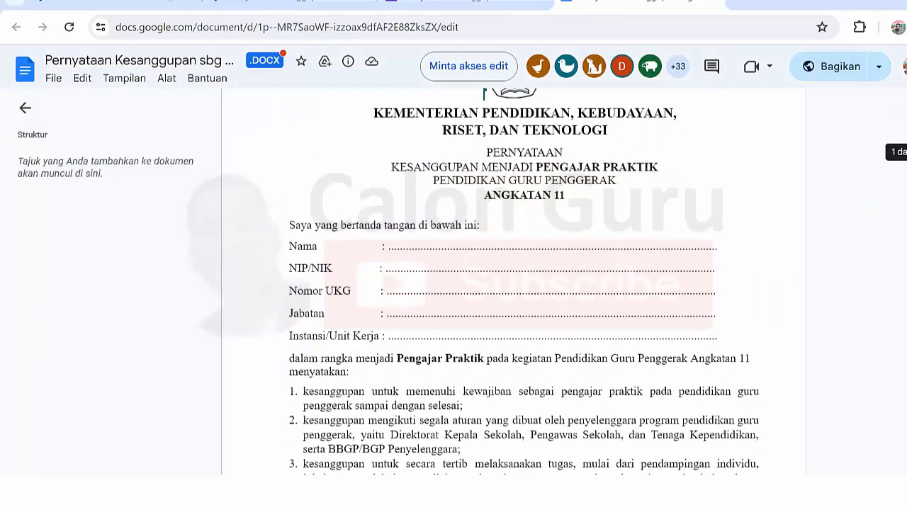
{"action": "scroll", "coordinate": [513, 283], "scroll_direction": "down", "scroll_amount": 5}
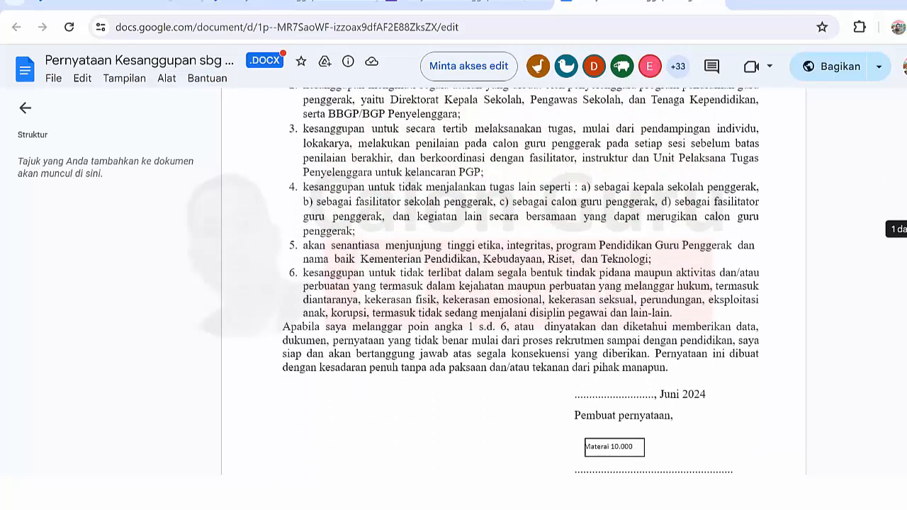
{"action": "scroll", "coordinate": [792, 131], "scroll_direction": "up", "scroll_amount": 10}
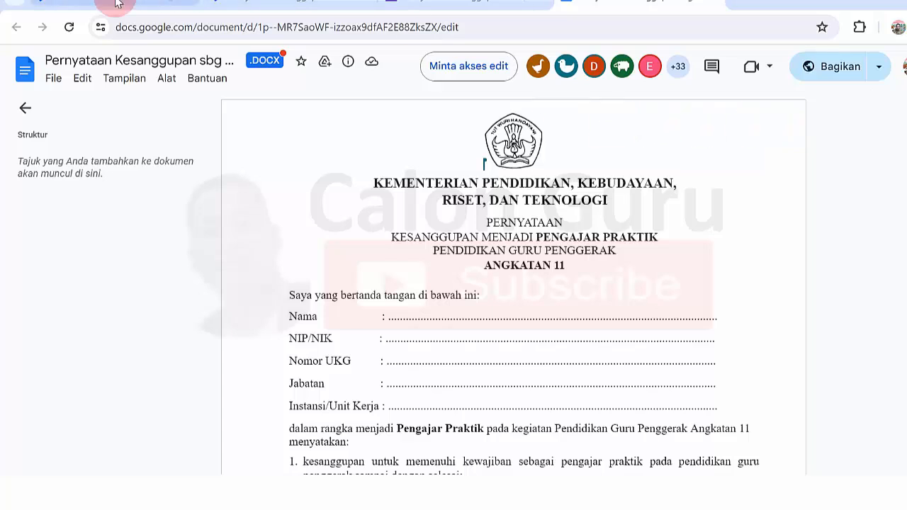
{"action": "left_click", "coordinate": [55, 81]}
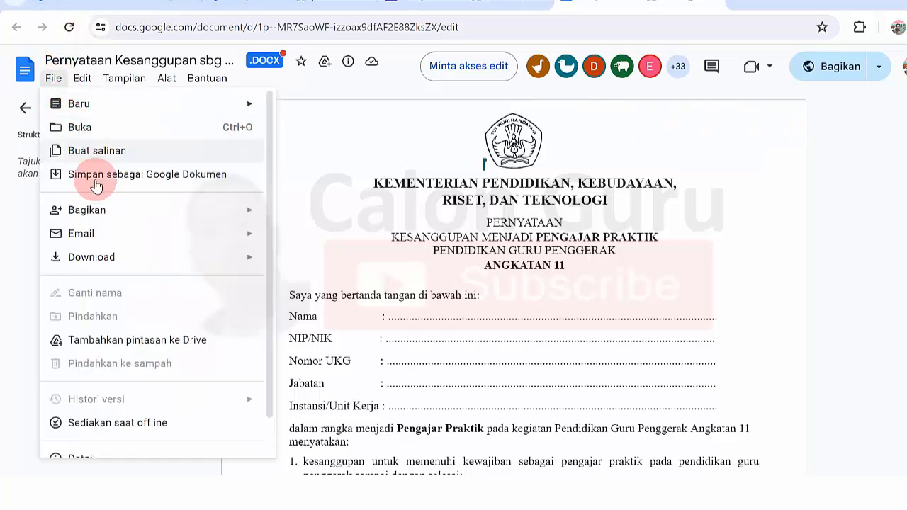
{"action": "left_click", "coordinate": [52, 78]}
{"action": "left_click", "coordinate": [53, 78]}
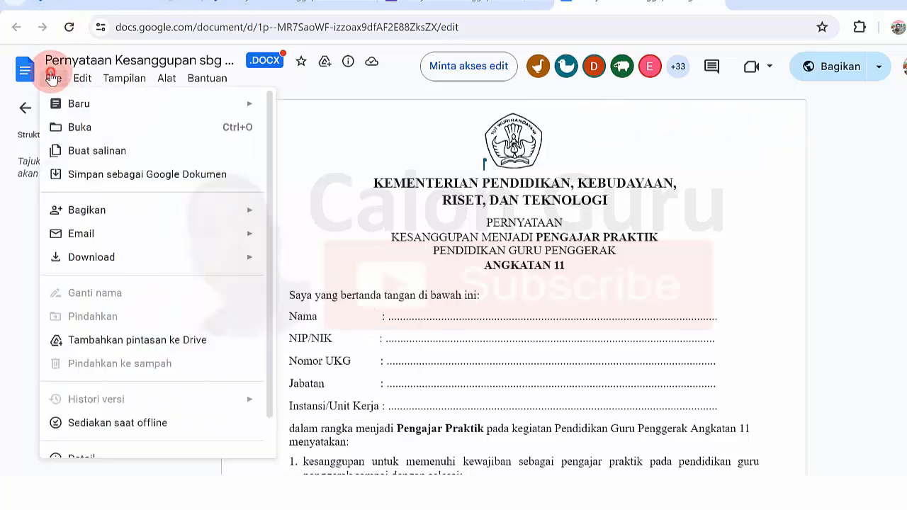
{"action": "left_click", "coordinate": [92, 257]}
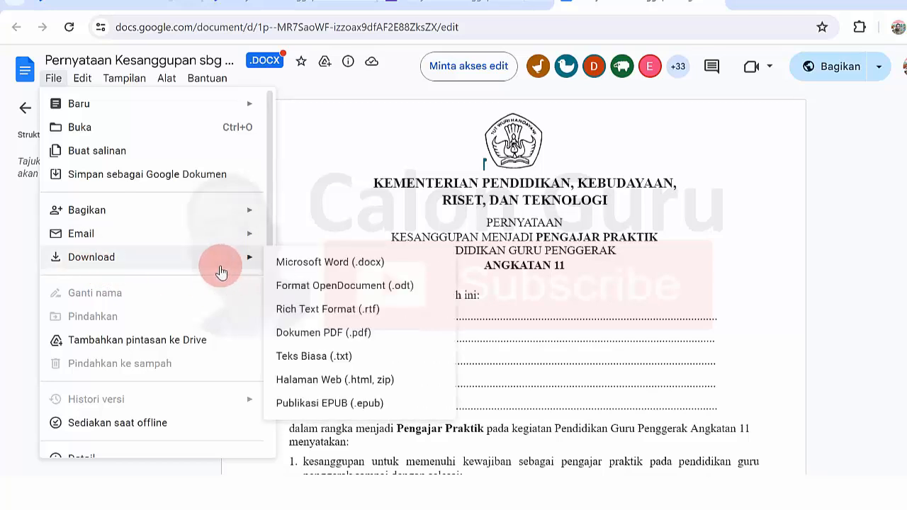
{"action": "left_click", "coordinate": [295, 262]}
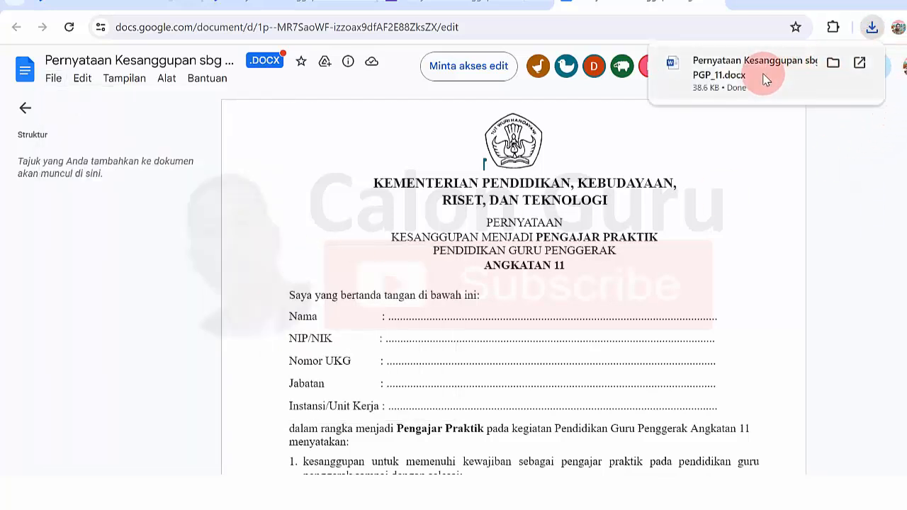
Step: Open the downloaded Pernyataan Kesanggupan sbg PP PGP_11.docx in Word, enable editing and look through the whole letter
{"action": "left_click", "coordinate": [763, 76]}
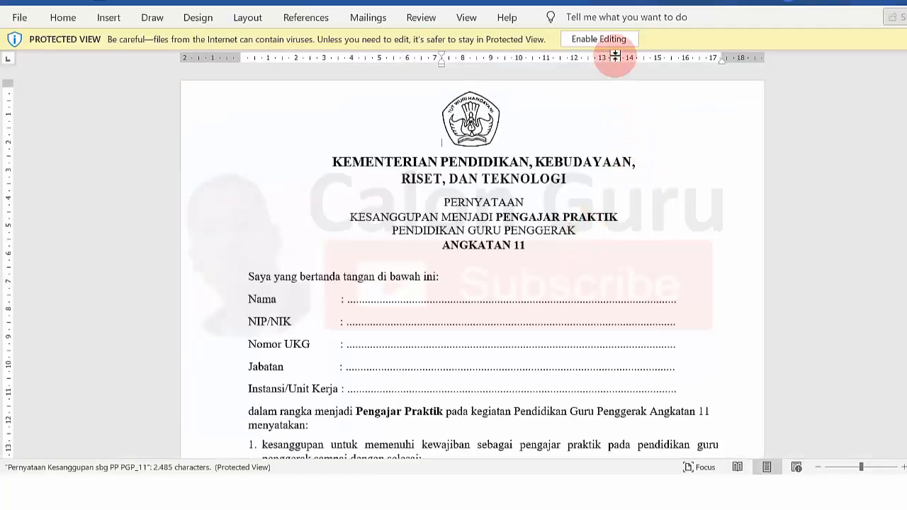
{"action": "left_click", "coordinate": [611, 44]}
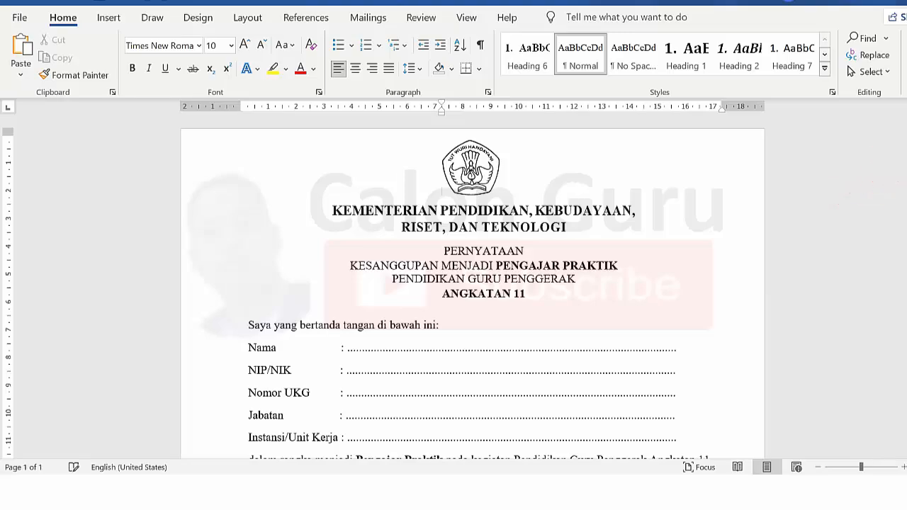
{"action": "scroll", "coordinate": [850, 188], "scroll_direction": "down", "scroll_amount": 4}
{"action": "scroll", "coordinate": [472, 284], "scroll_direction": "down", "scroll_amount": 8}
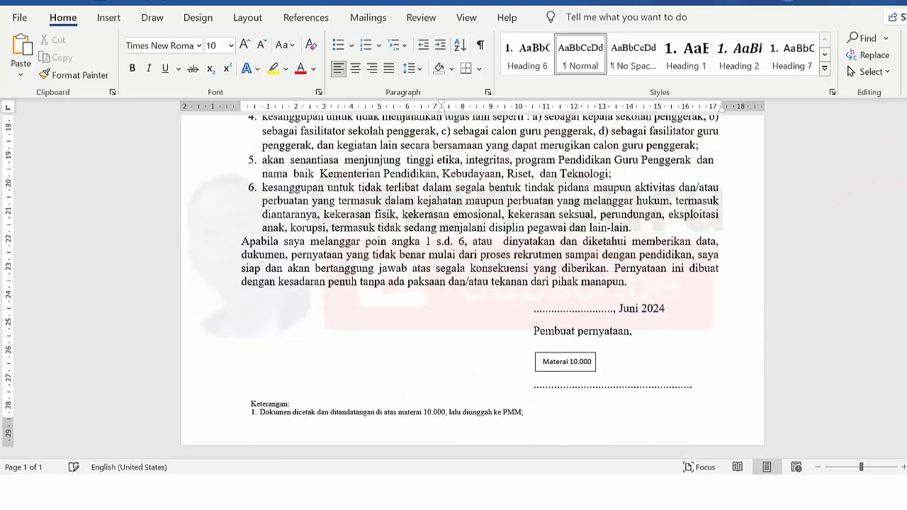
{"action": "scroll", "coordinate": [472, 284], "scroll_direction": "up", "scroll_amount": 10}
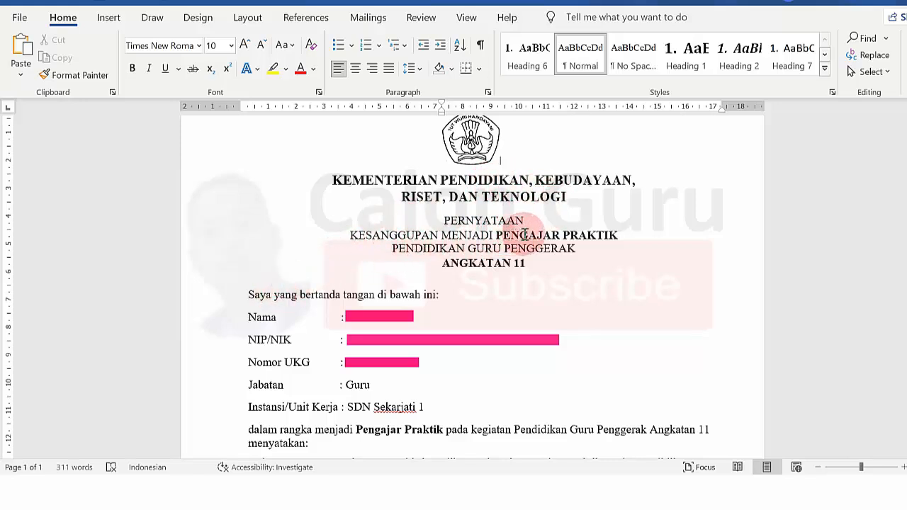
Step: Review the filled-in identity fields and the numbered commitments of the statement letter
{"action": "left_click_drag", "start_coordinate": [243, 319], "coordinate": [273, 341]}
{"action": "left_click", "coordinate": [272, 340]}
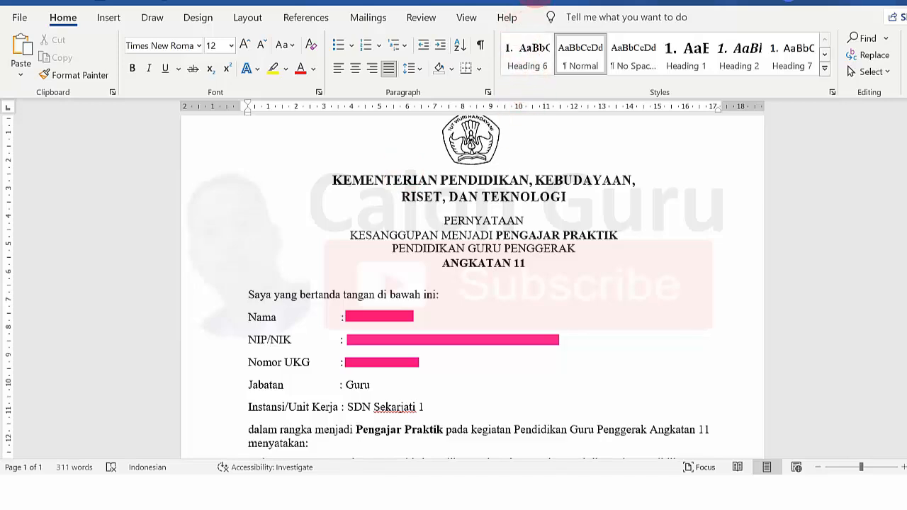
{"action": "scroll", "coordinate": [348, 161], "scroll_direction": "down", "scroll_amount": 7}
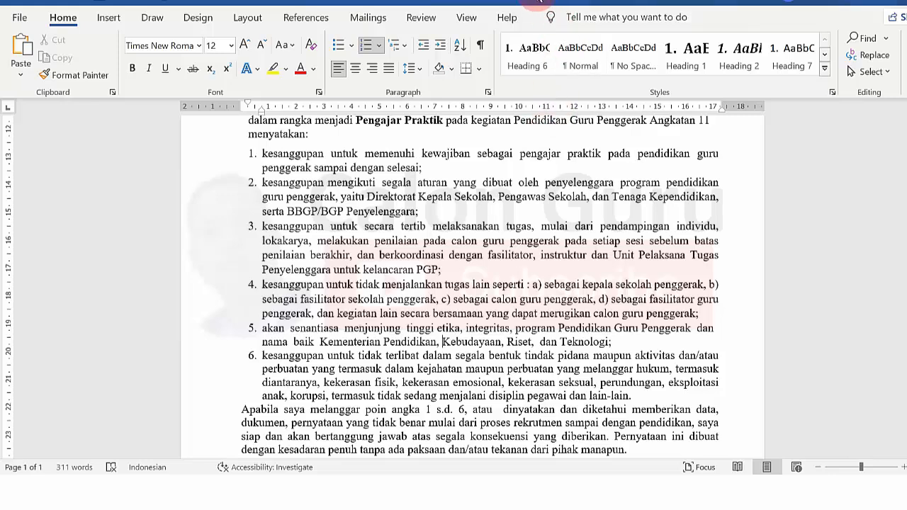
{"action": "scroll", "coordinate": [538, 0], "scroll_direction": "down", "scroll_amount": 4}
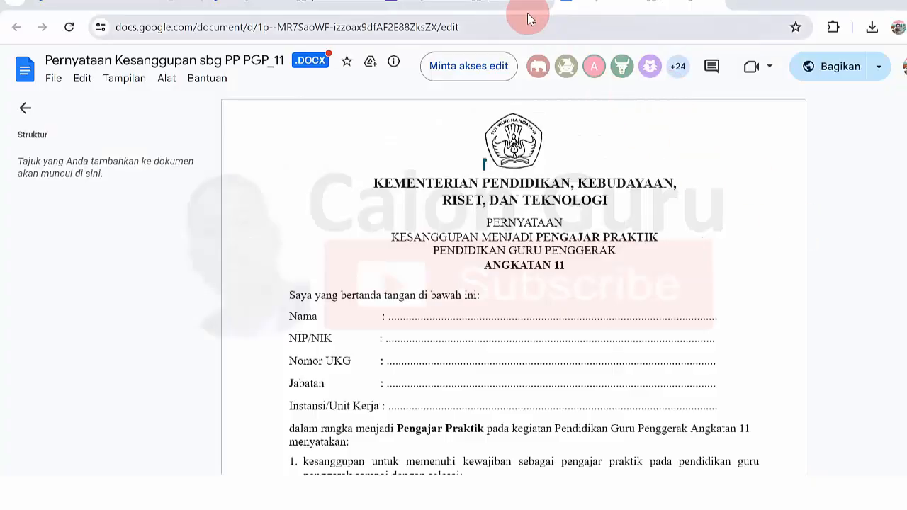
Step: Return to the Google Forms page with the upload question for the signed Surat Kesanggupan
{"action": "left_click", "coordinate": [516, 10]}
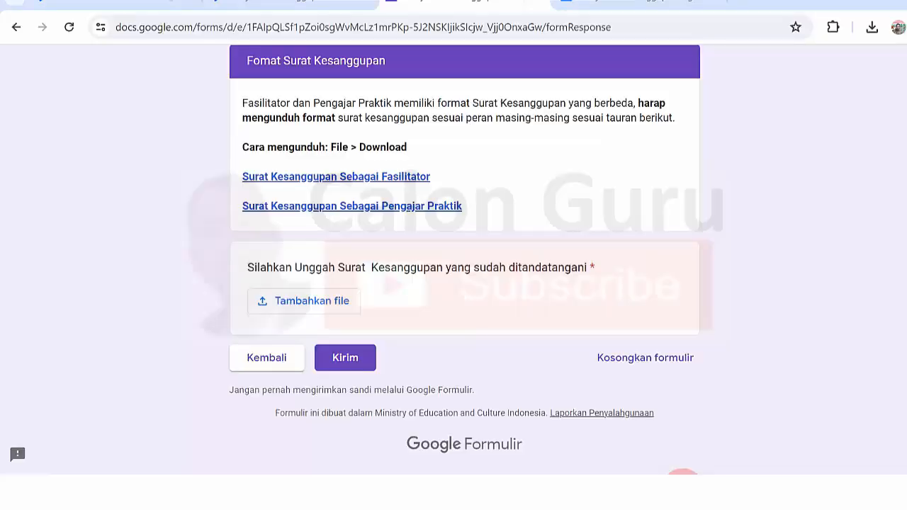
{"action": "left_click", "coordinate": [686, 418]}
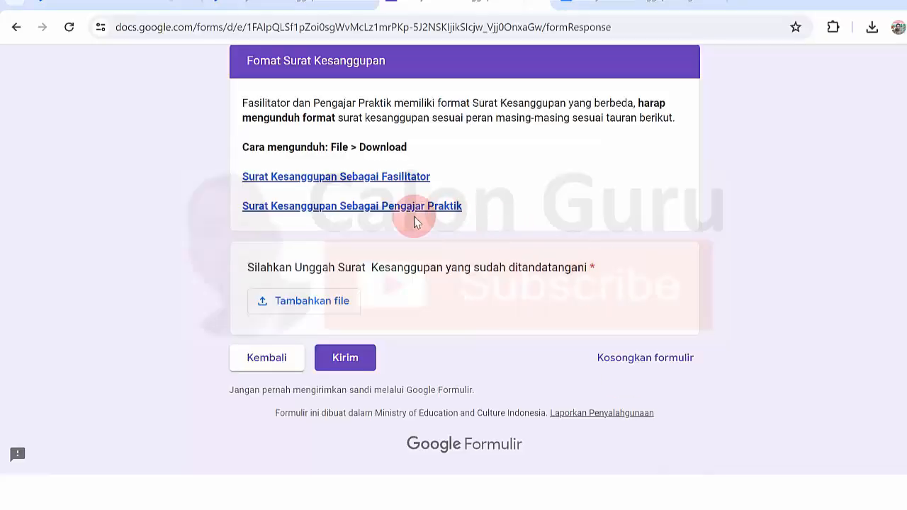
Step: Upload surat pernyataan PP.pdf from the Downloads folder as the answer to the signed Surat Kesanggupan question
{"action": "left_click", "coordinate": [298, 302]}
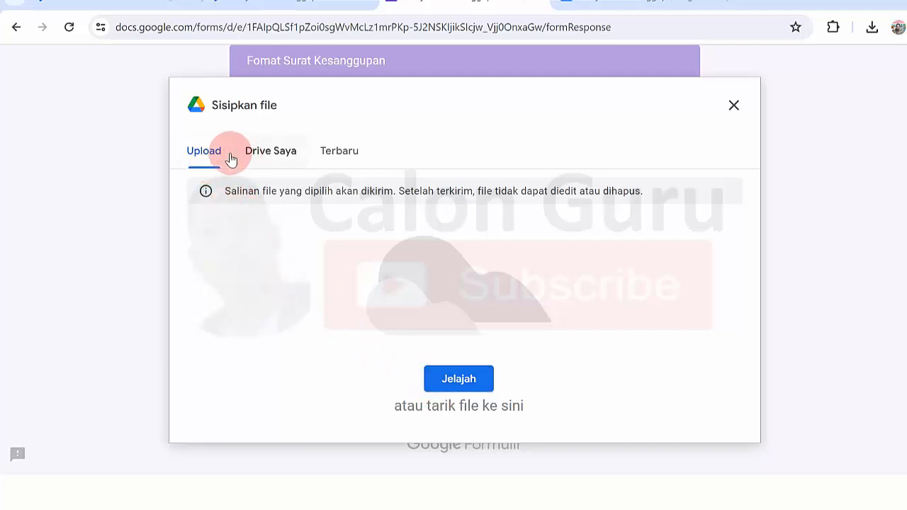
{"action": "left_click", "coordinate": [270, 154]}
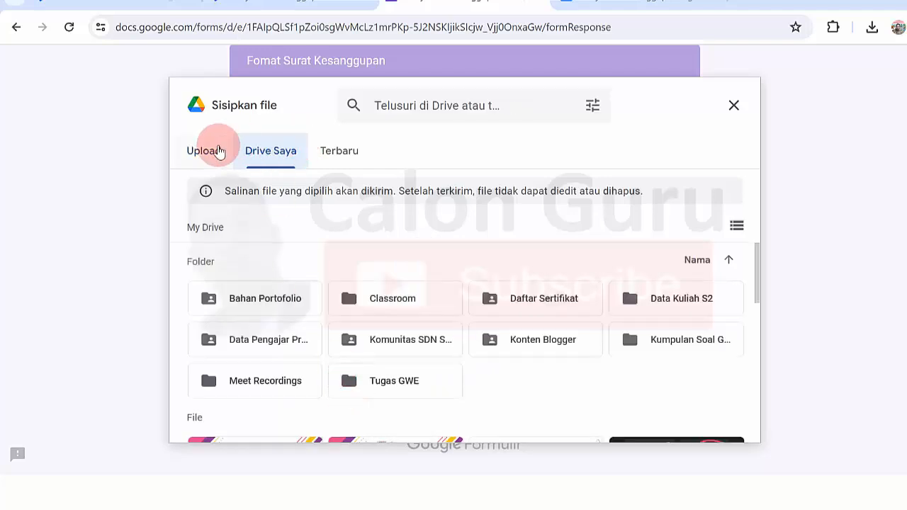
{"action": "left_click", "coordinate": [203, 150]}
{"action": "left_click", "coordinate": [458, 377]}
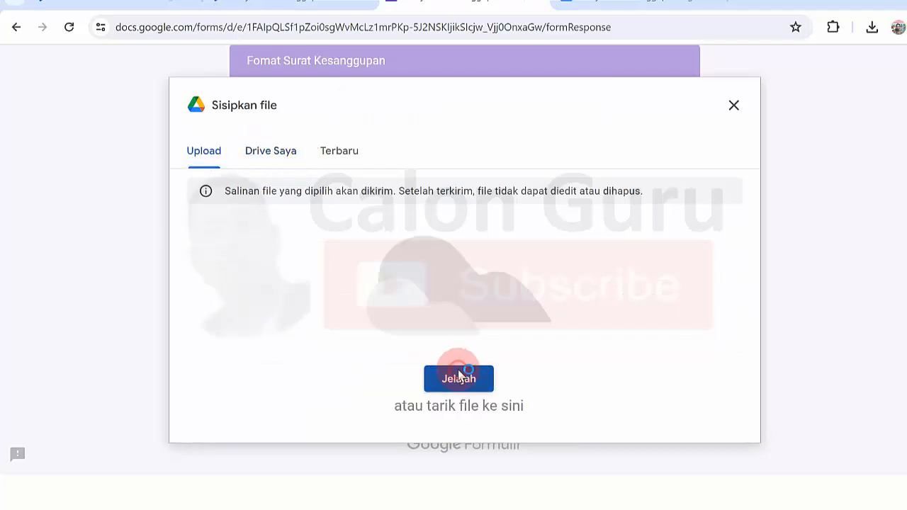
{"action": "left_click", "coordinate": [188, 142]}
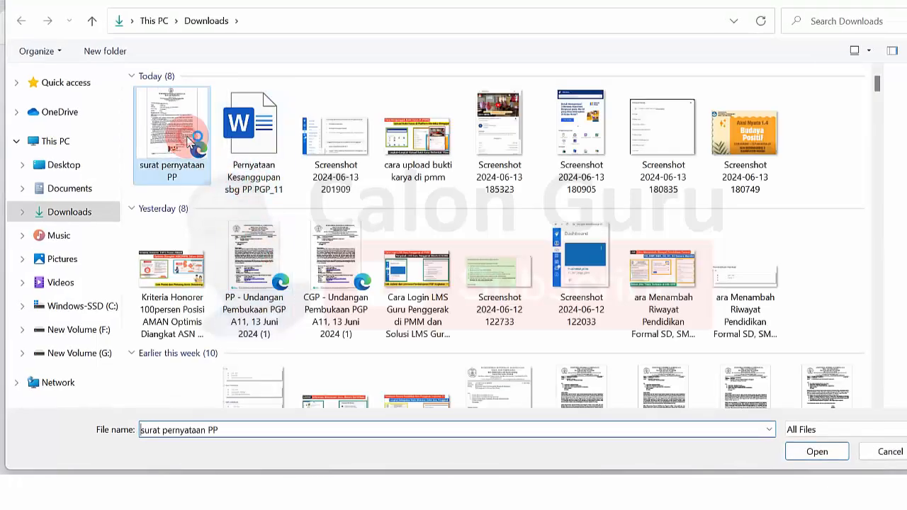
{"action": "left_click", "coordinate": [817, 453]}
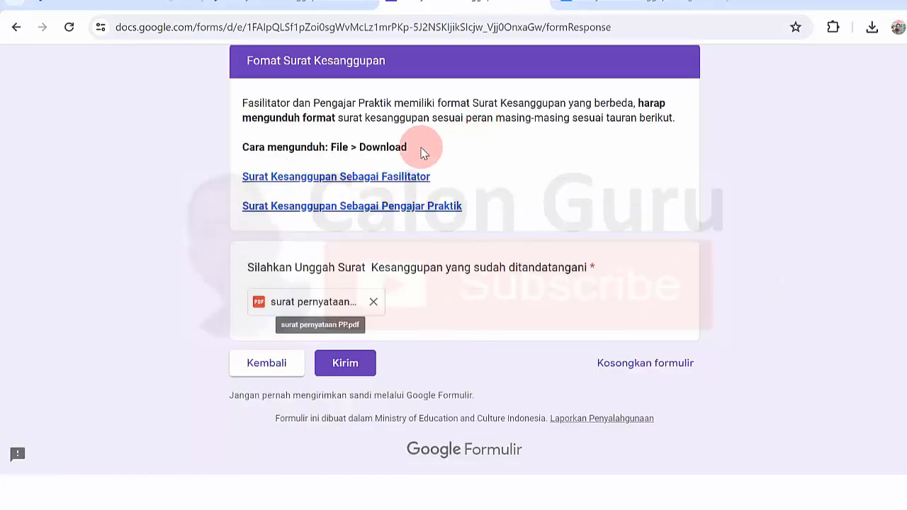
Step: Submit the completed form and check the title on its response page
{"action": "left_click", "coordinate": [352, 364]}
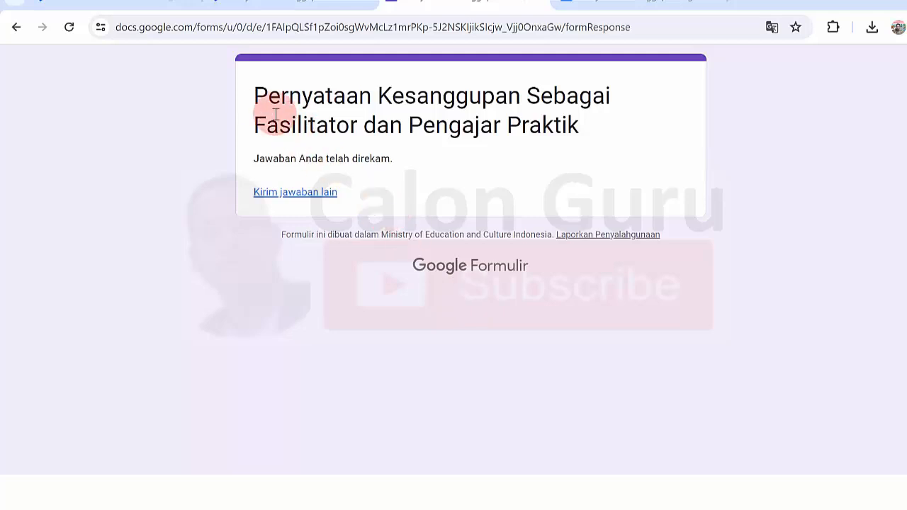
{"action": "left_click_drag", "start_coordinate": [256, 97], "coordinate": [581, 129]}
{"action": "left_click", "coordinate": [581, 128]}
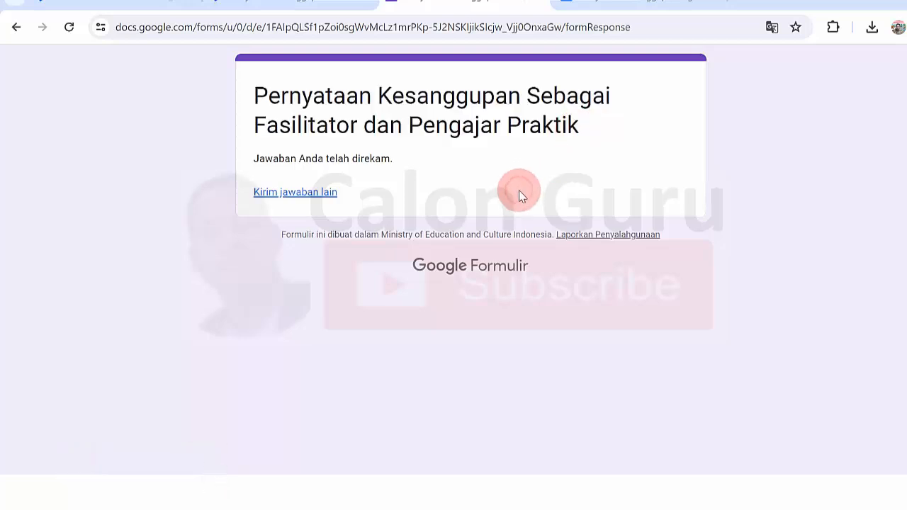
Step: Return to the LMS page for Pernyataan Kesanggupan Fasilitator dan Pengajar Praktik, reload it and reopen the linked form in a new window
{"action": "left_click", "coordinate": [298, 4]}
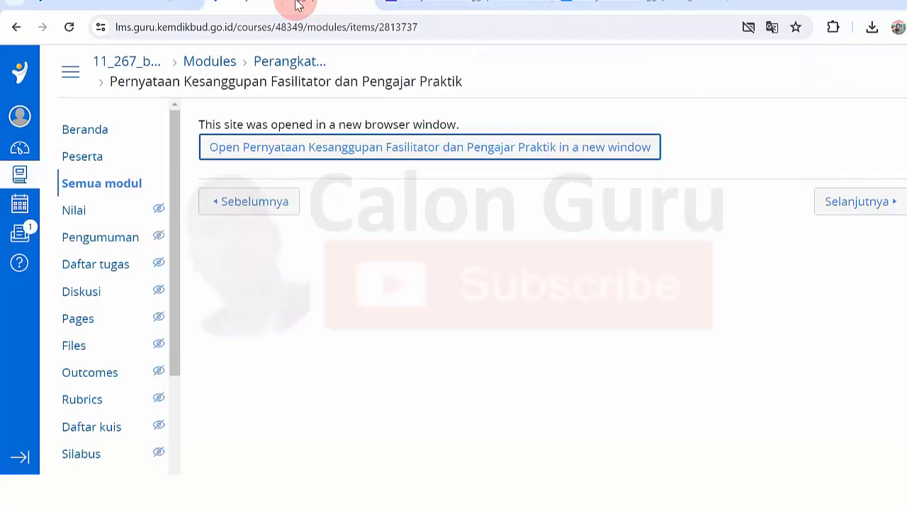
{"action": "left_click", "coordinate": [67, 29]}
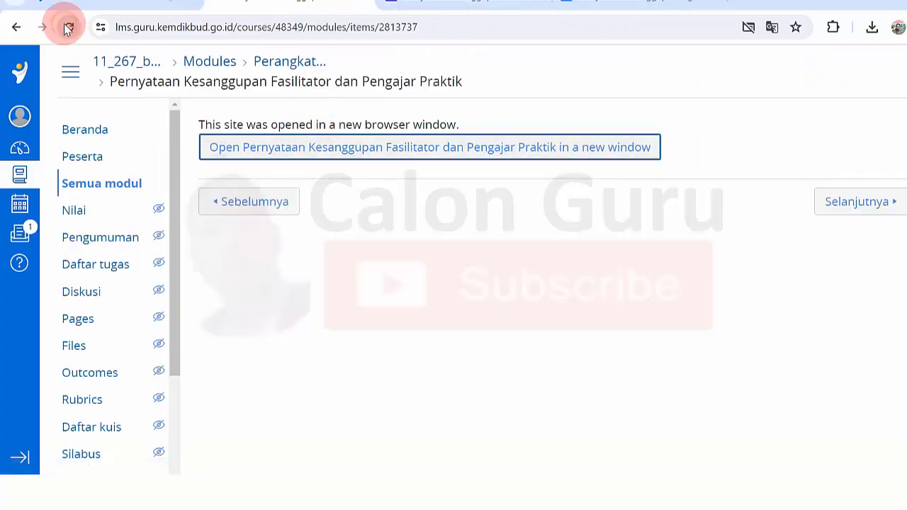
{"action": "left_click", "coordinate": [334, 146]}
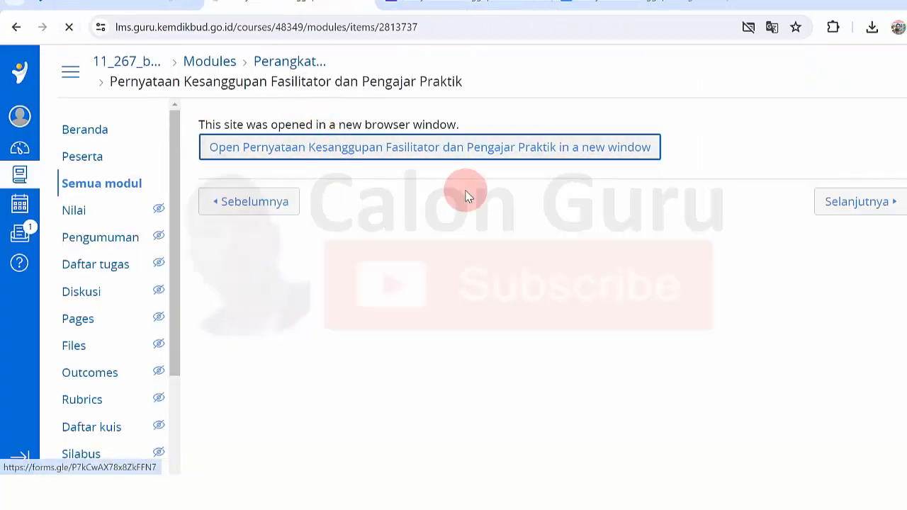
{"action": "left_click", "coordinate": [389, 156]}
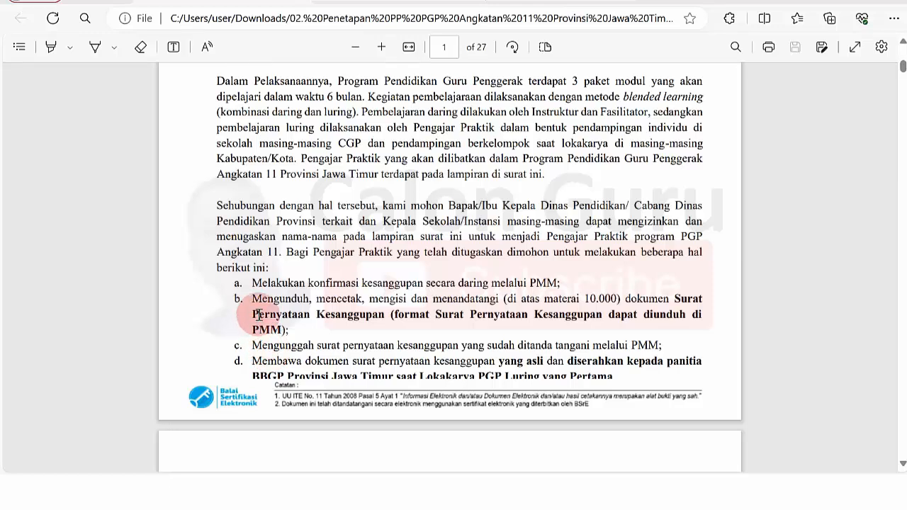
Step: In the Penetapan PP PGP Angkatan 11 PDF, highlight the Surat Pernyataan instruction and item d about bringing the original letter
{"action": "double_click", "coordinate": [258, 315]}
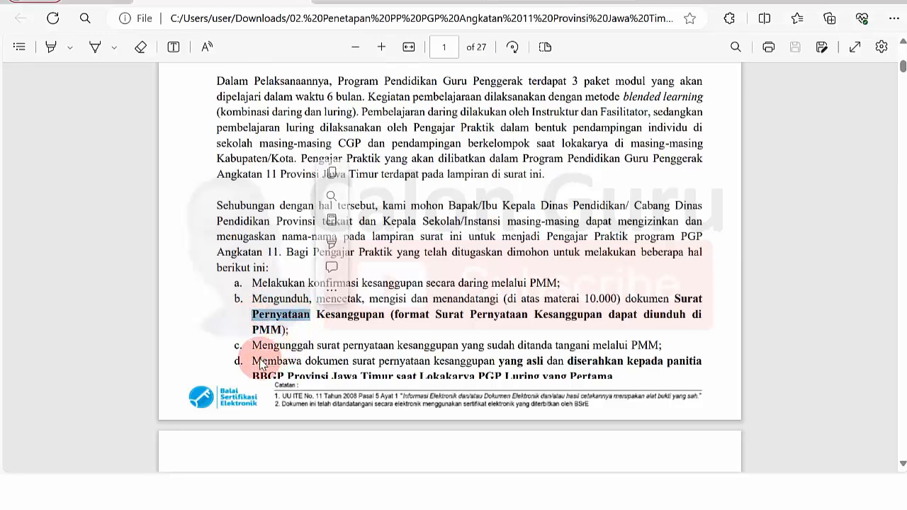
{"action": "left_click_drag", "start_coordinate": [253, 362], "coordinate": [591, 382]}
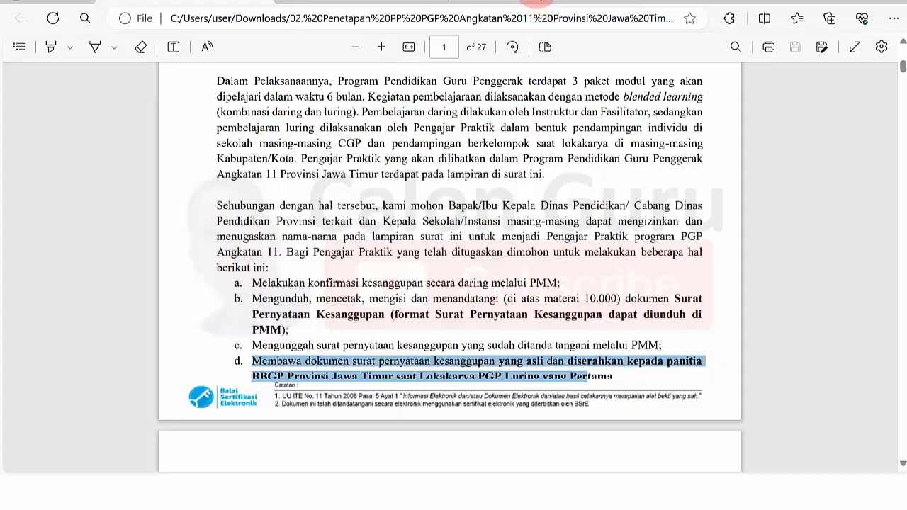
Step: Switch back to the LMS course modules and look through the list from Perangkat Pendukung to Modul 1.1
{"action": "key", "text": "alt+Tab"}
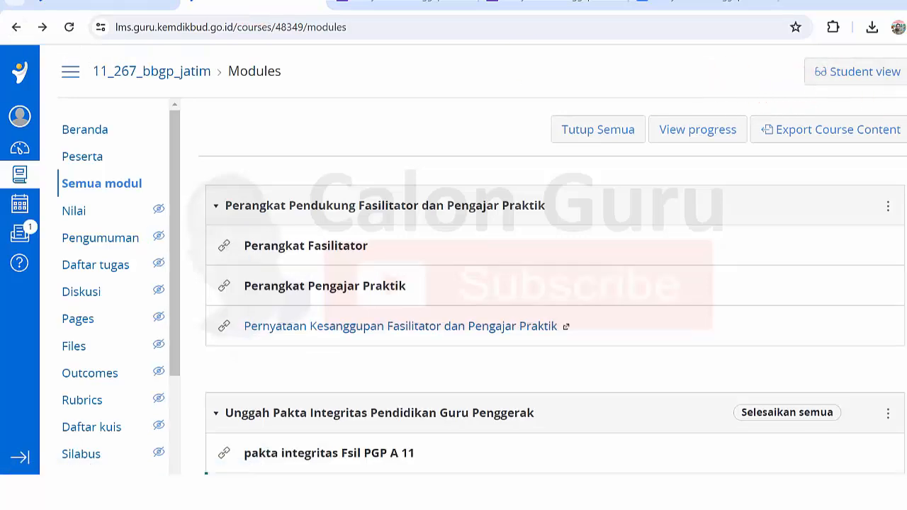
{"action": "scroll", "coordinate": [468, 262], "scroll_direction": "down", "scroll_amount": 3}
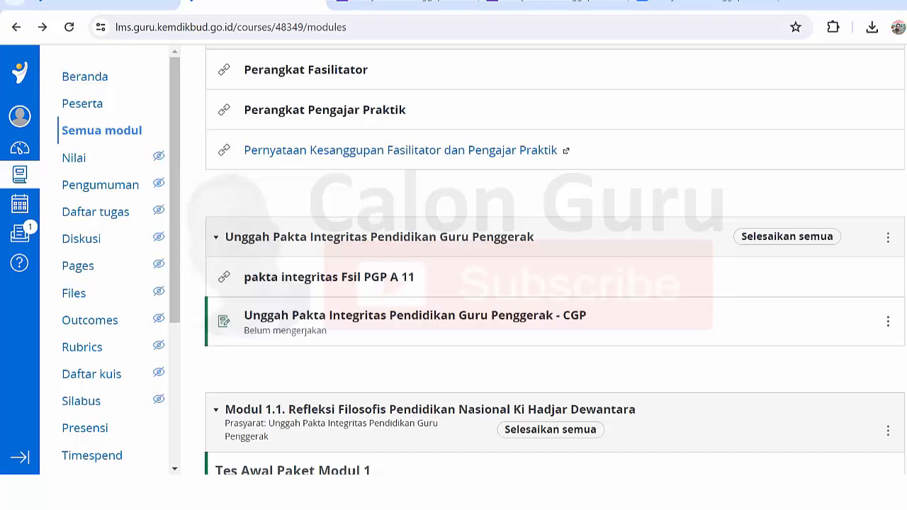
{"action": "scroll", "coordinate": [555, 259], "scroll_direction": "down", "scroll_amount": 2}
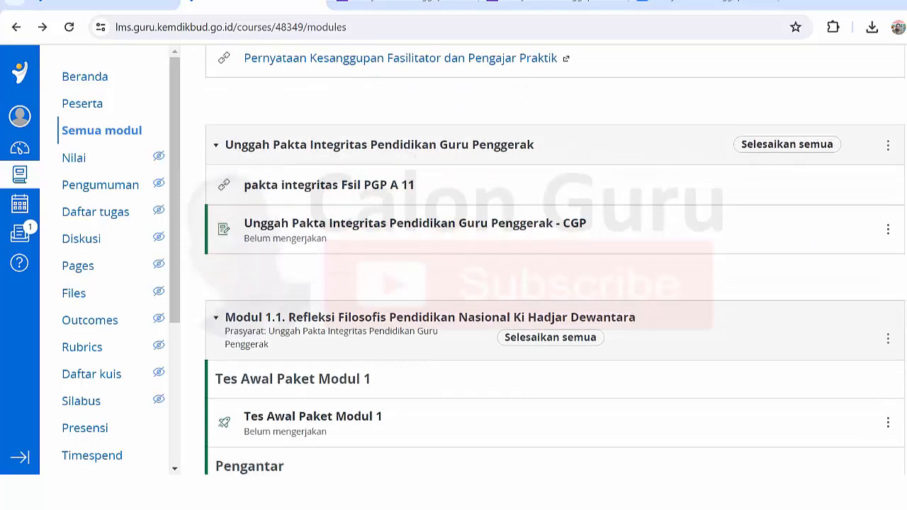